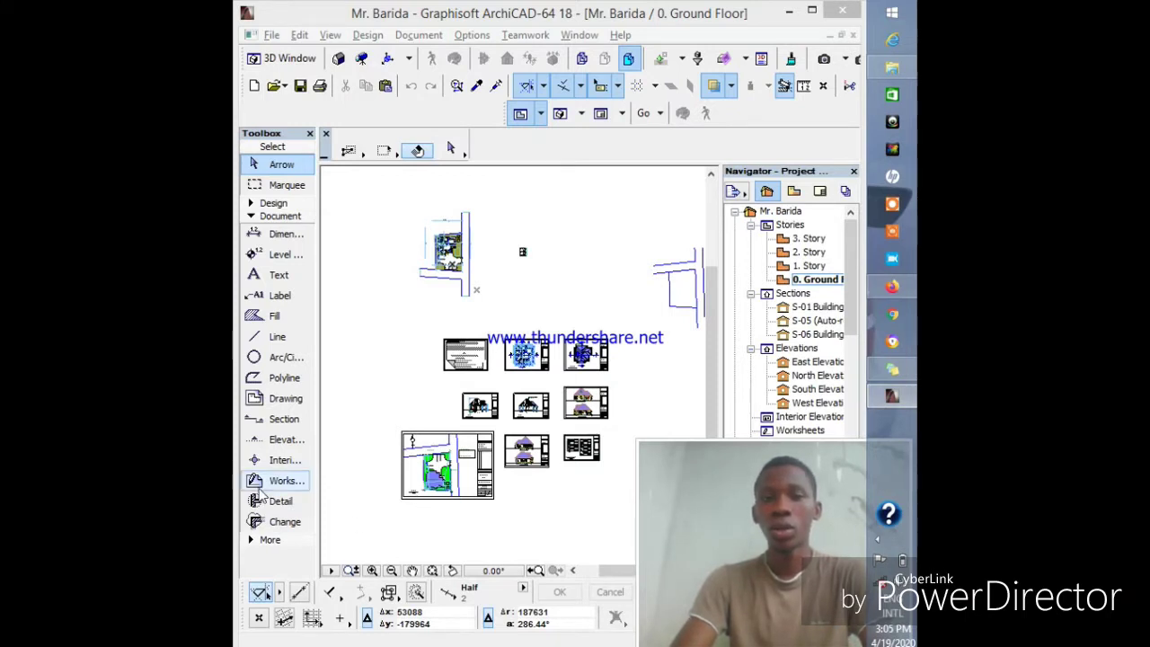
Open the Library Manager via File > Libraries and Objects and begin adding a library
{"action": "left_click", "coordinate": [368, 36]}
{"action": "left_click", "coordinate": [369, 36]}
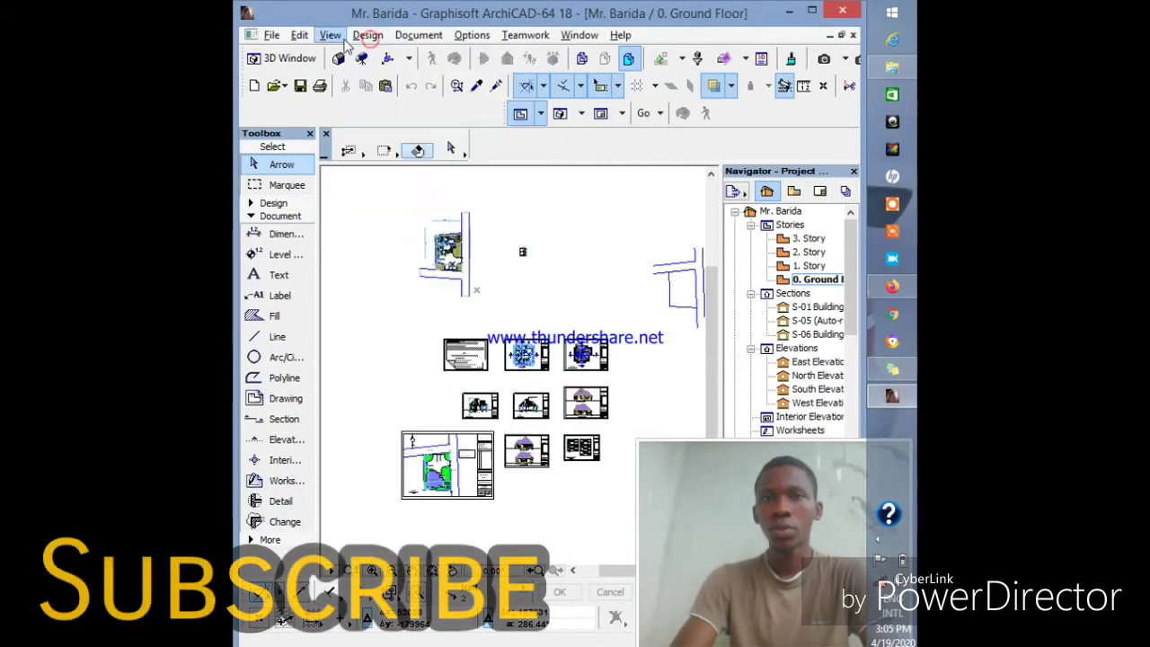
{"action": "left_click", "coordinate": [330, 36]}
{"action": "mouse_move", "coordinate": [306, 38]}
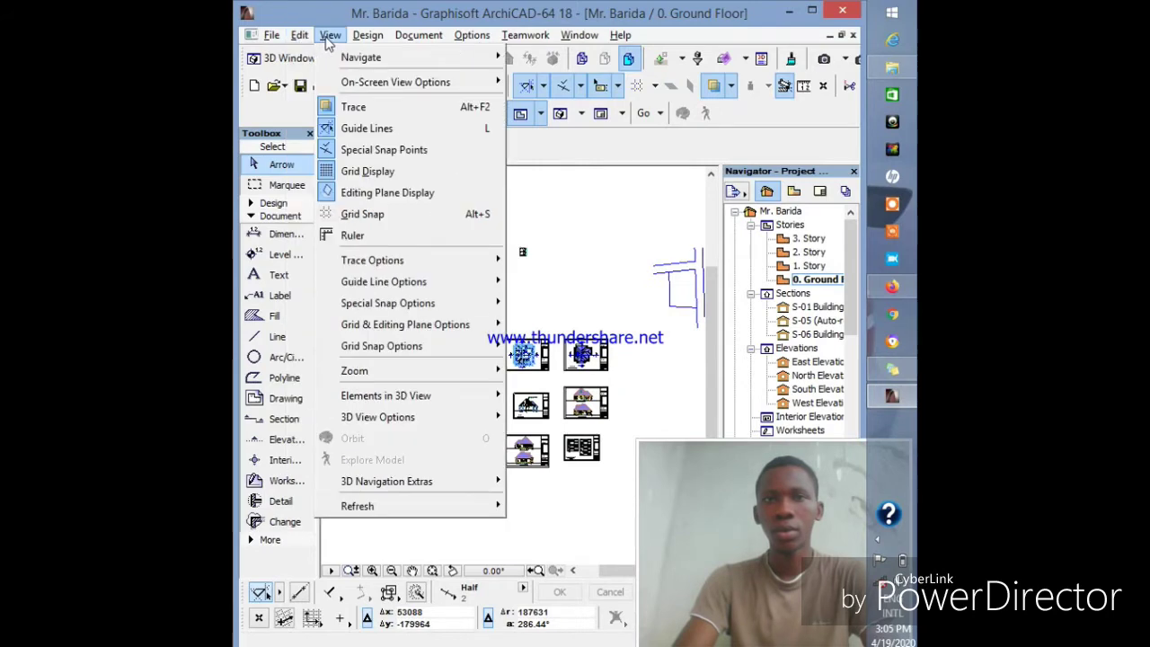
{"action": "left_click", "coordinate": [329, 41]}
{"action": "left_click", "coordinate": [309, 38]}
{"action": "mouse_move", "coordinate": [278, 38]}
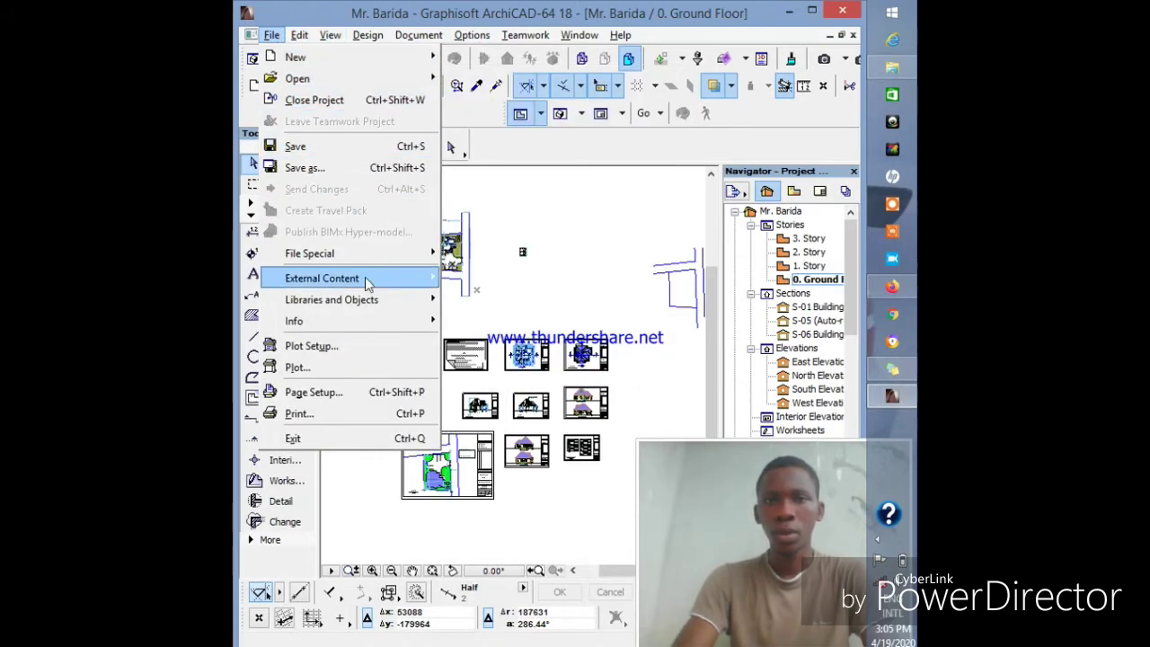
{"action": "mouse_move", "coordinate": [393, 297]}
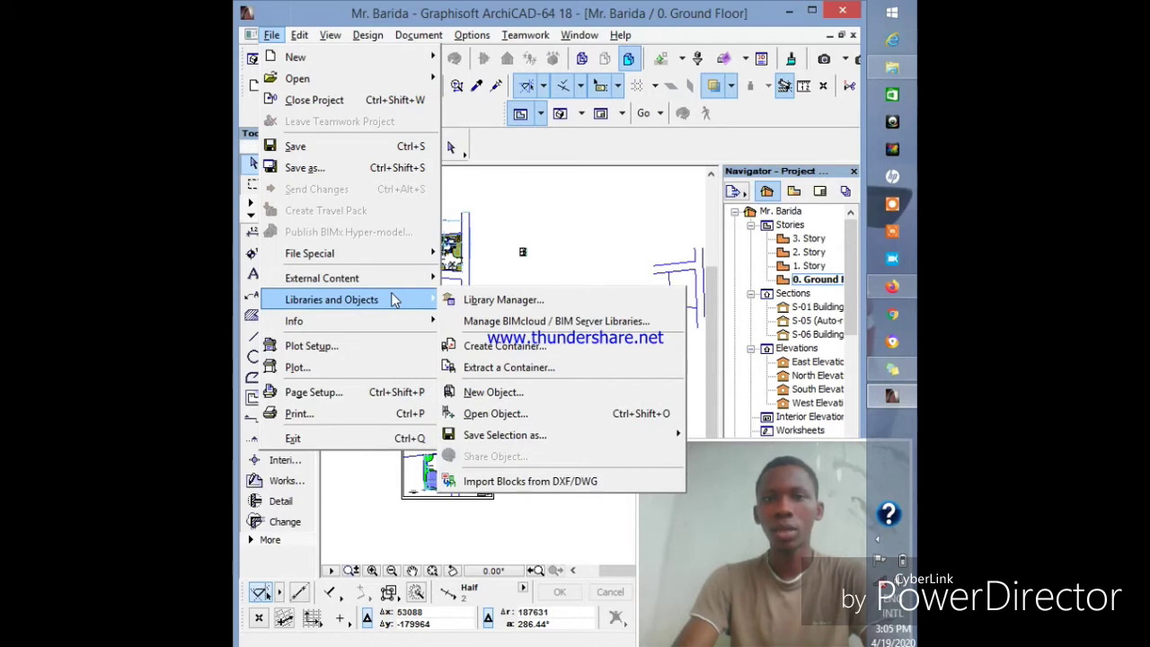
{"action": "left_click", "coordinate": [466, 302]}
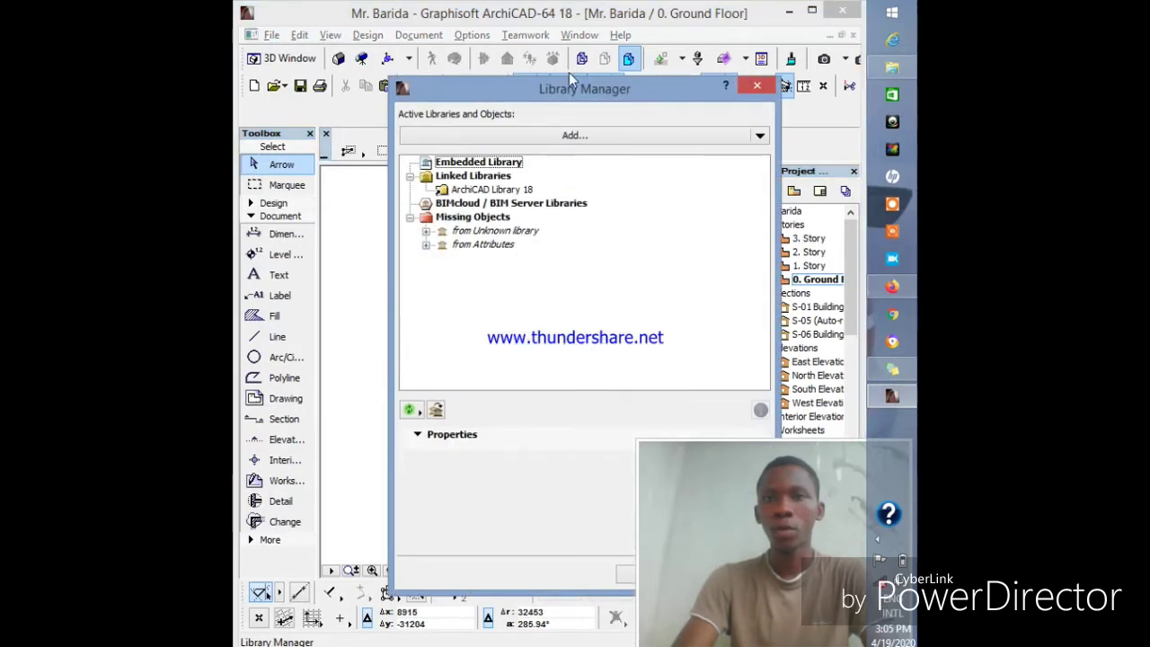
{"action": "left_click_drag", "start_coordinate": [572, 93], "coordinate": [528, 34]}
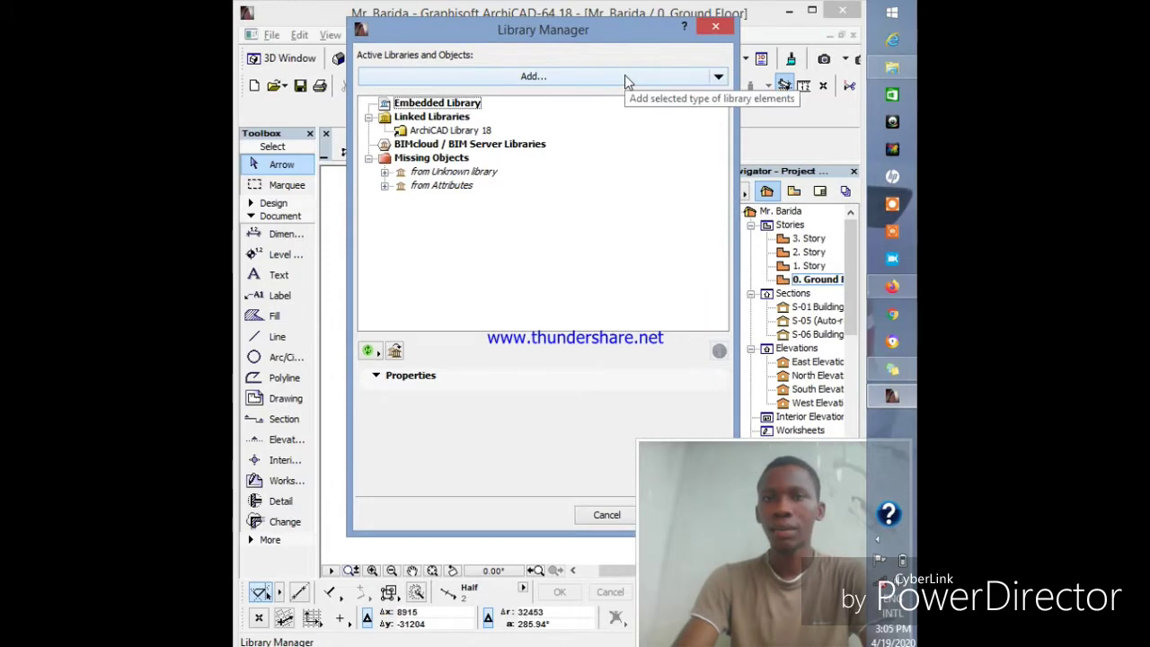
{"action": "left_click", "coordinate": [624, 76]}
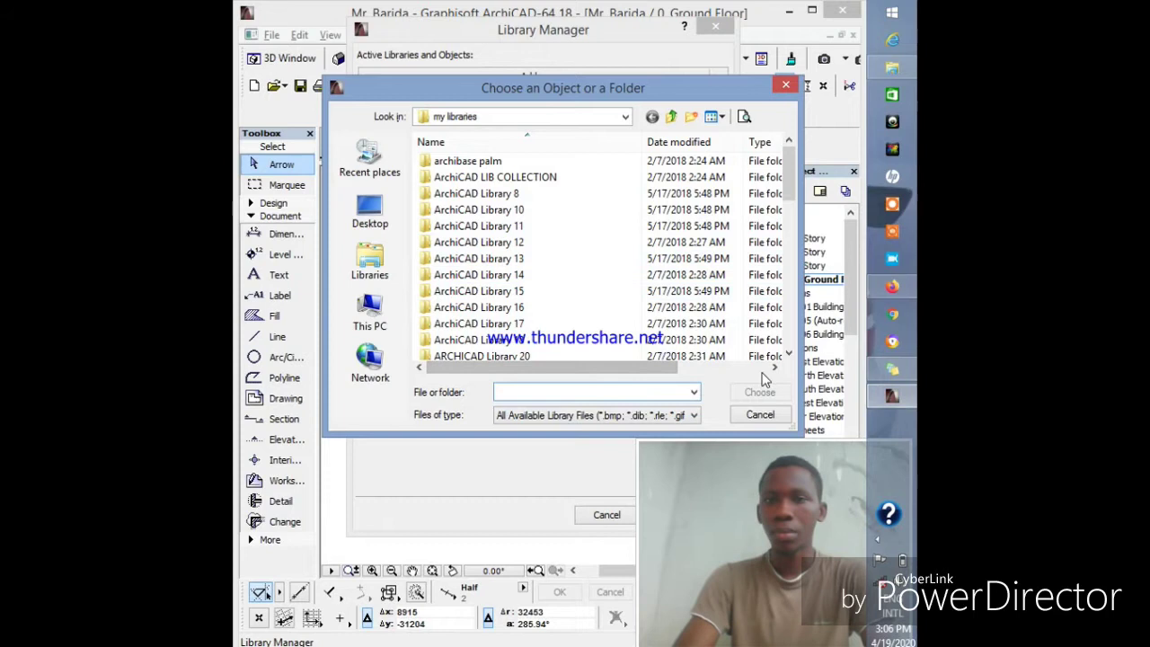
Link the ARCHICAD Library 20 folder from 'my libraries' next to ArchiCAD Library 18
{"action": "scroll", "coordinate": [791, 356], "scroll_direction": "down", "scroll_amount": 1}
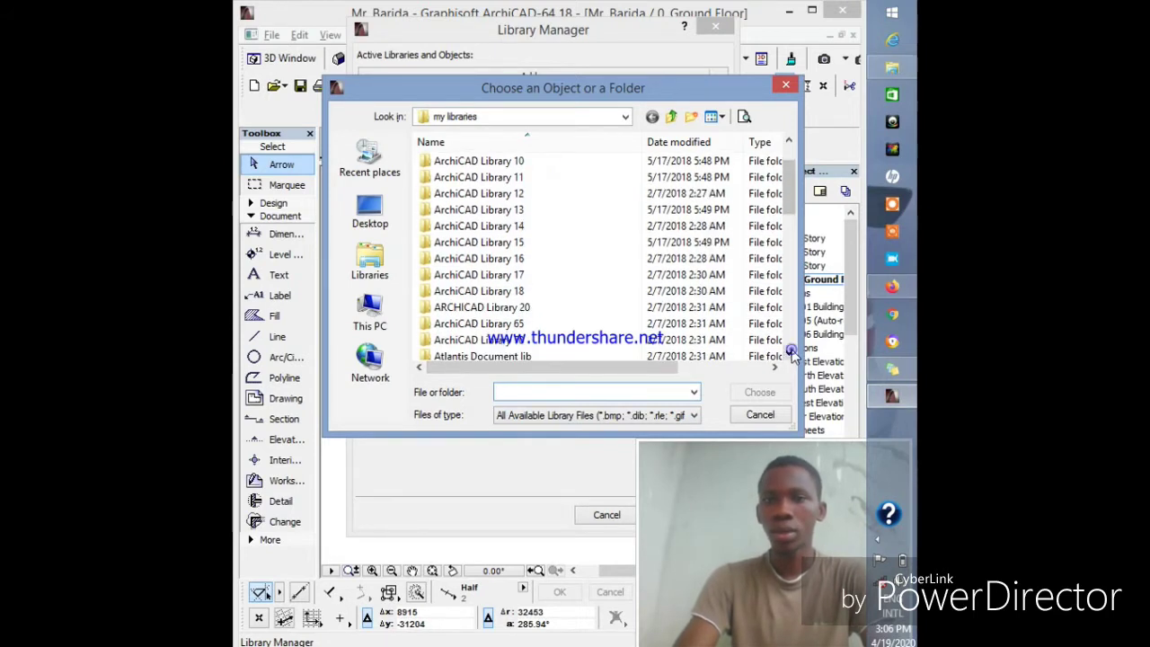
{"action": "left_click", "coordinate": [490, 308]}
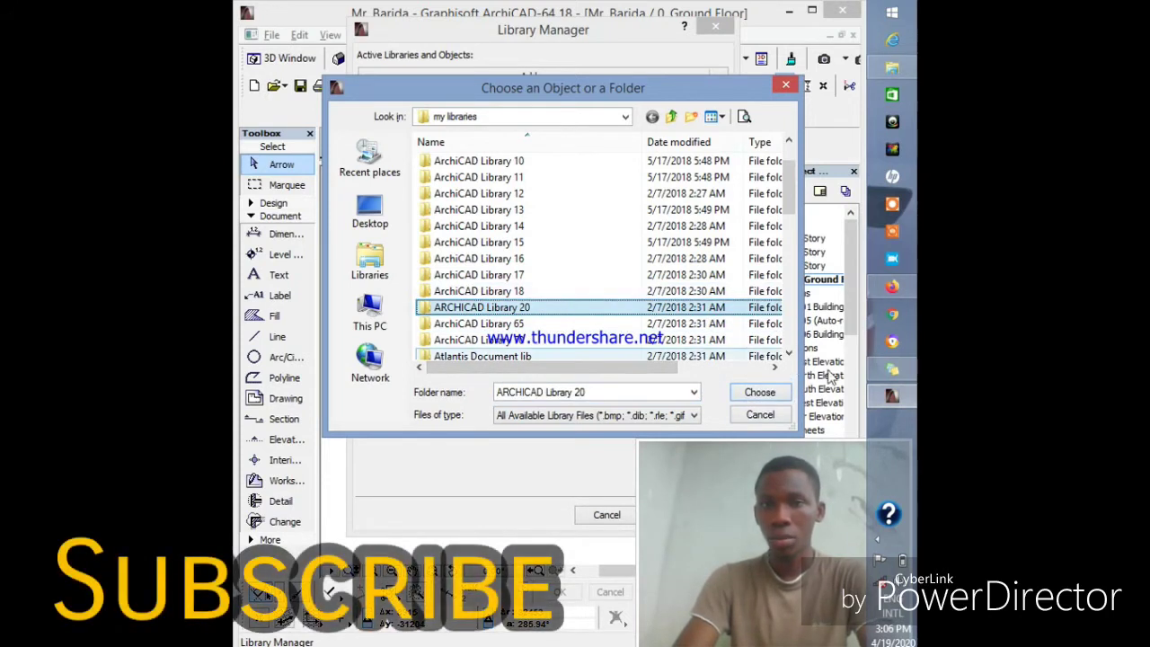
{"action": "left_click", "coordinate": [760, 393]}
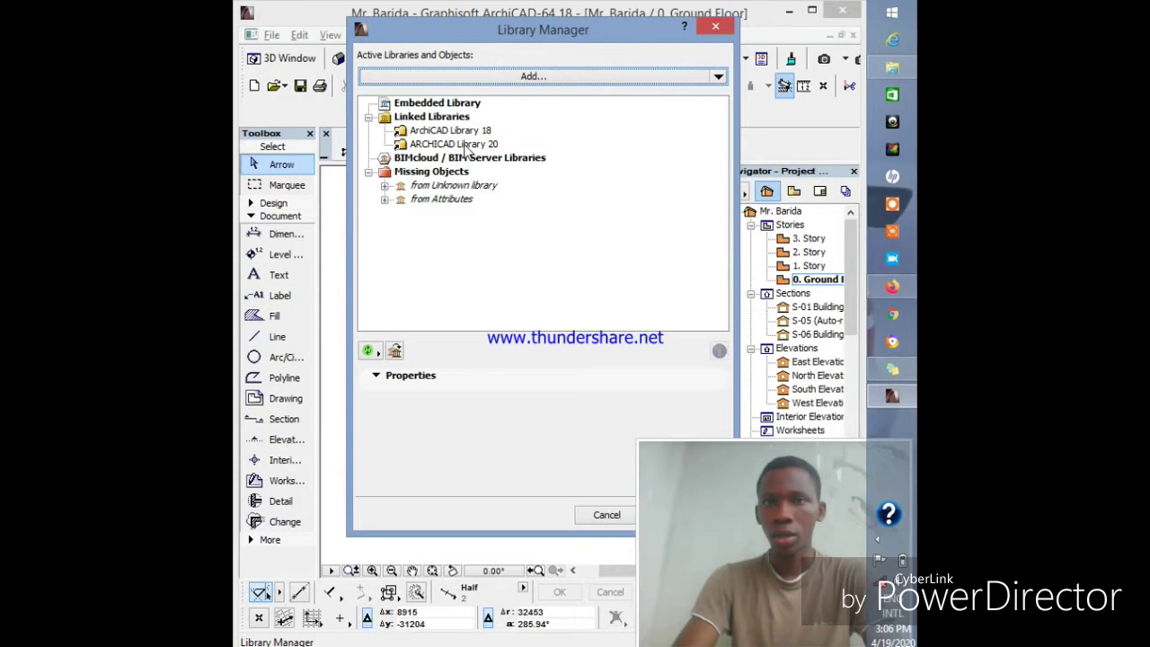
Apply the new library list, then close the missing and duplicate objects loading report
{"action": "left_click_drag", "start_coordinate": [589, 43], "coordinate": [488, 43]}
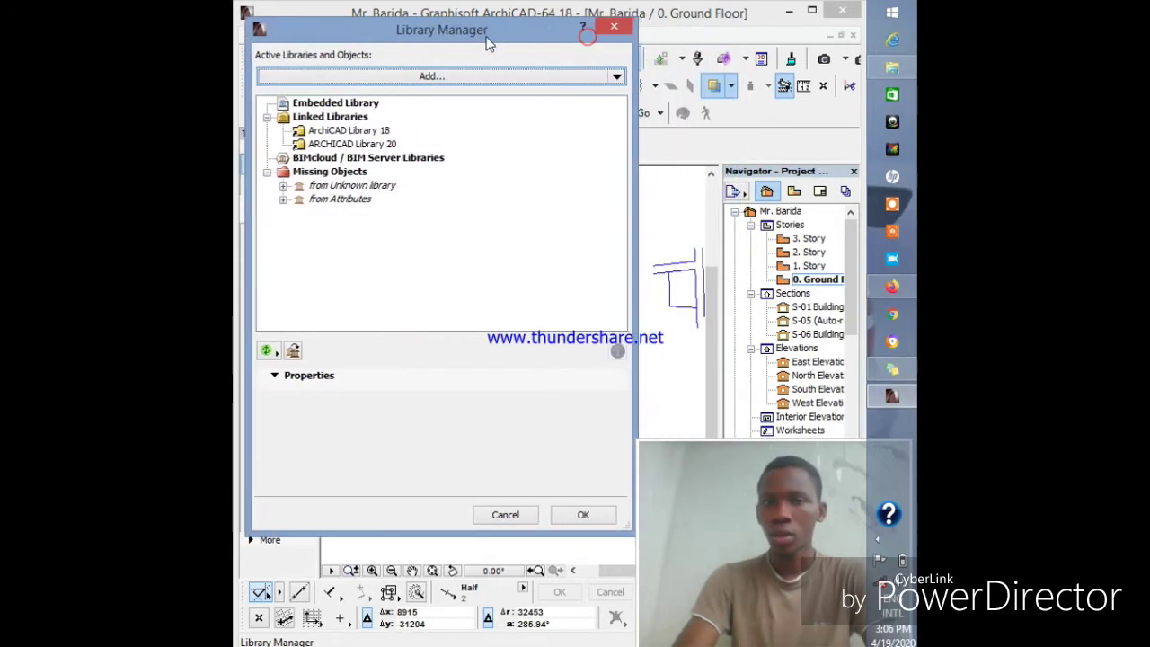
{"action": "left_click", "coordinate": [603, 517]}
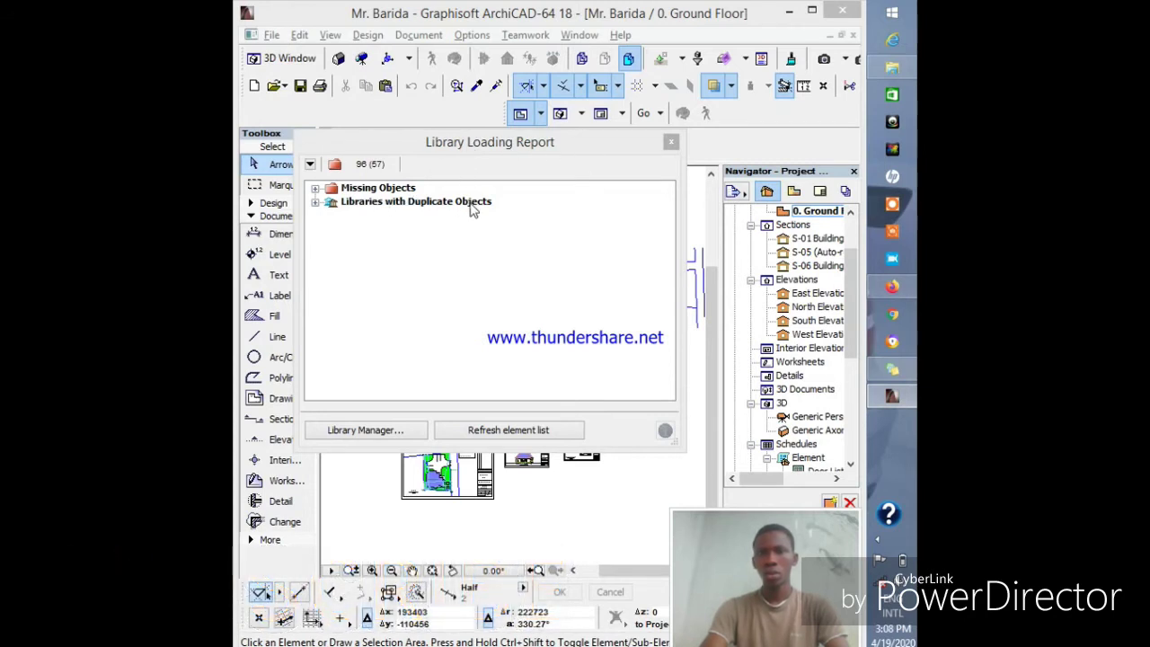
{"action": "left_click", "coordinate": [671, 144]}
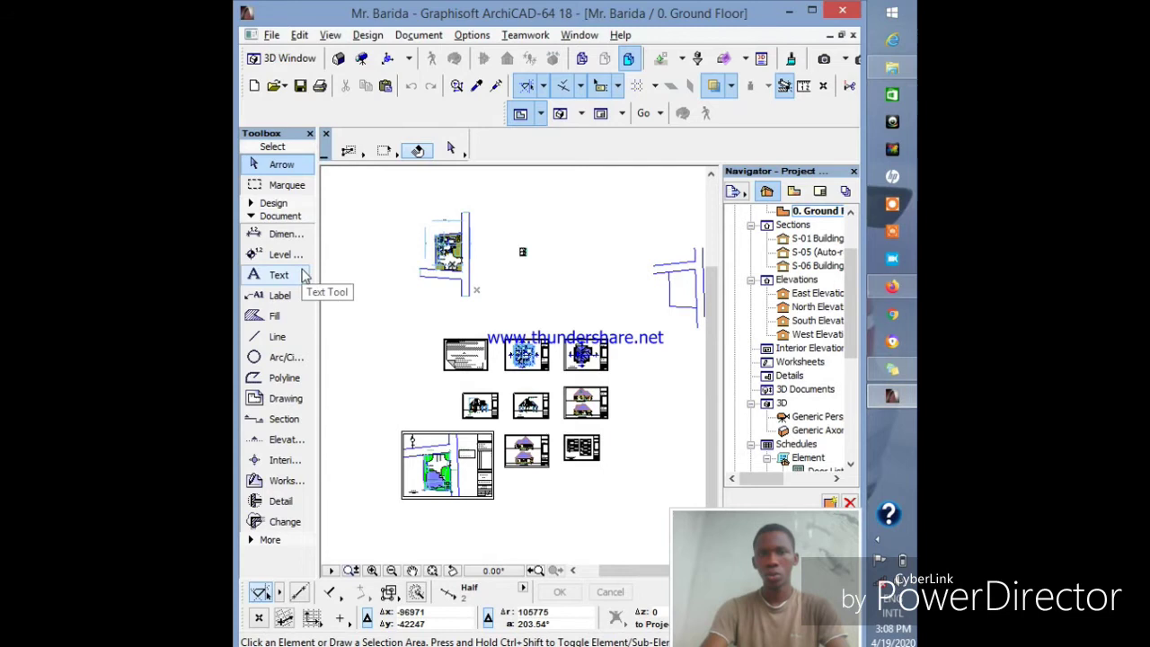
Activate the Object tool from the Toolbox's Design group, with Fence Horizontal 18 as default
{"action": "left_click", "coordinate": [297, 219]}
{"action": "left_click", "coordinate": [286, 201]}
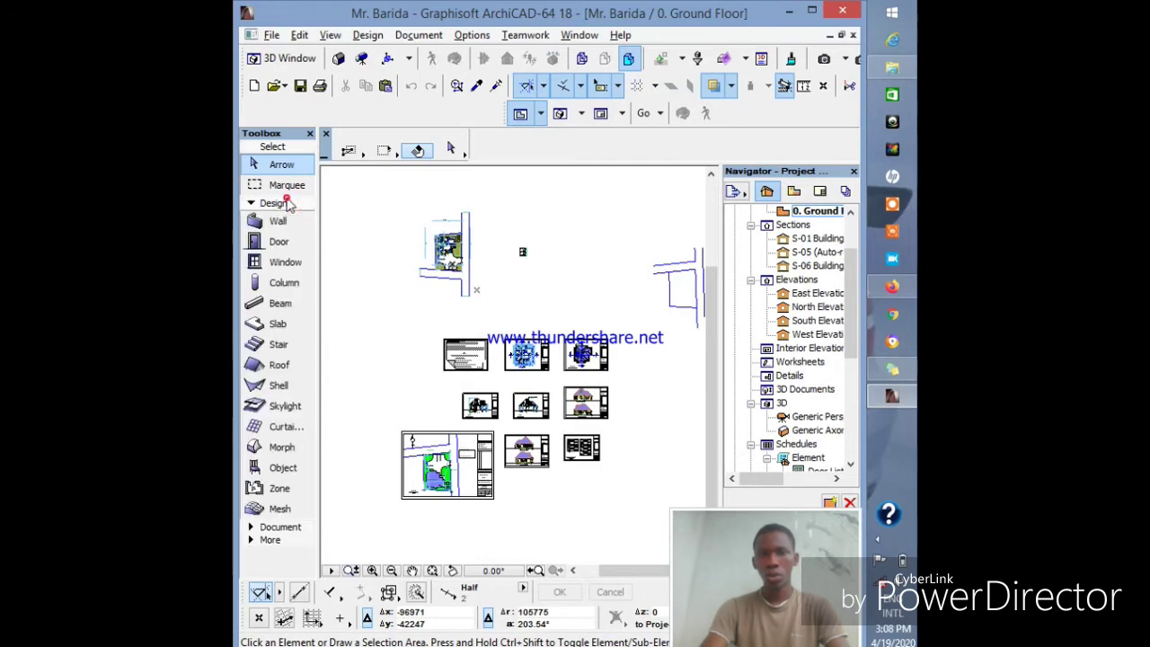
{"action": "left_click", "coordinate": [284, 469]}
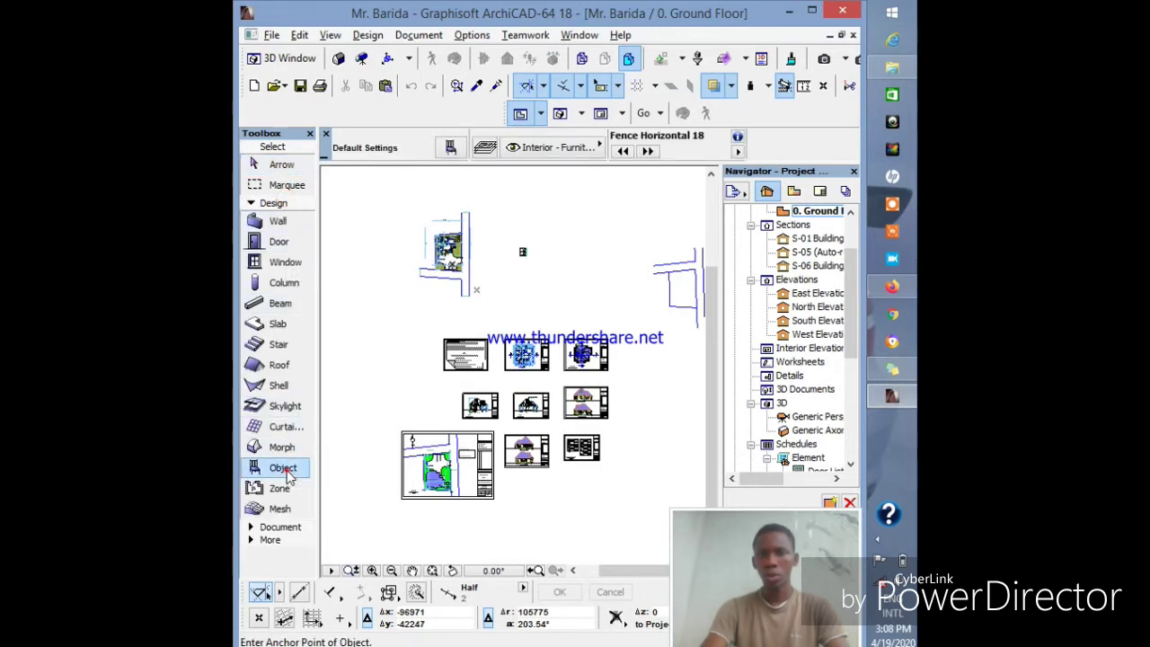
{"action": "left_click", "coordinate": [451, 149]}
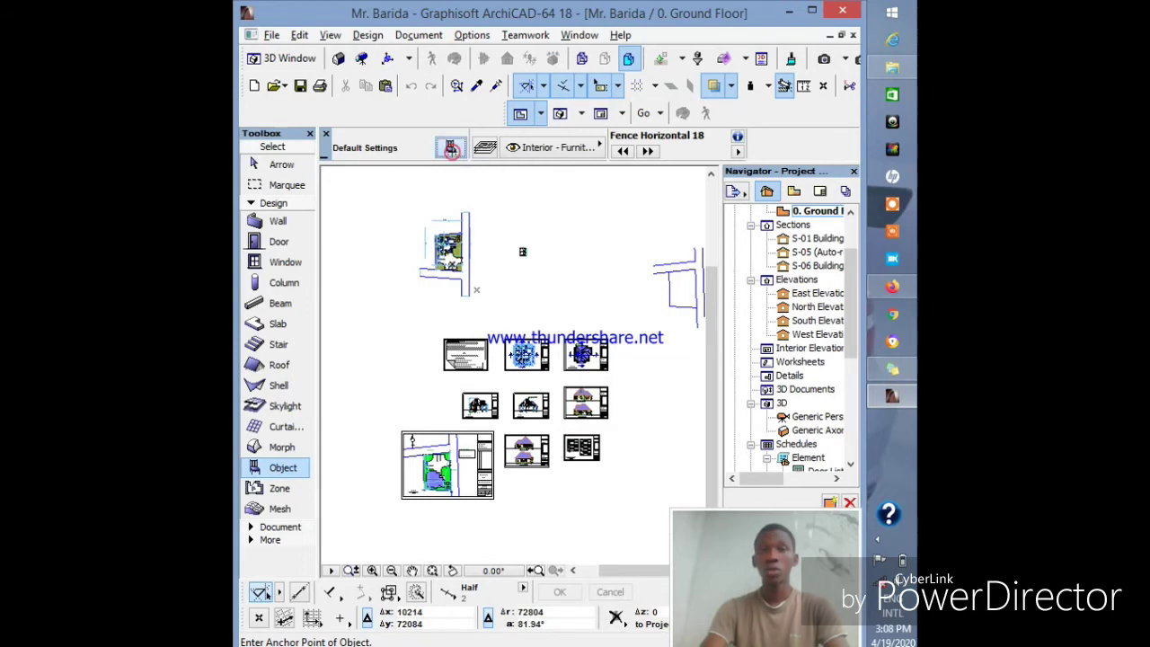
Open Object Default Settings and reposition the dialog down and to the right
{"action": "left_click", "coordinate": [450, 146]}
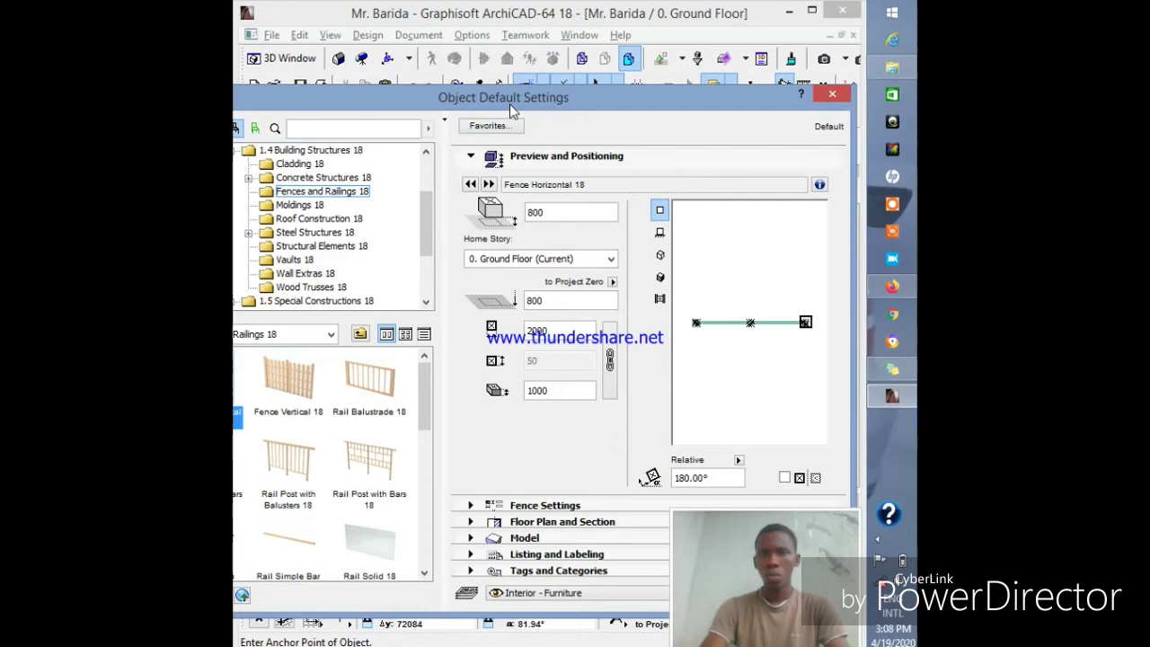
{"action": "left_click_drag", "start_coordinate": [510, 105], "coordinate": [590, 120]}
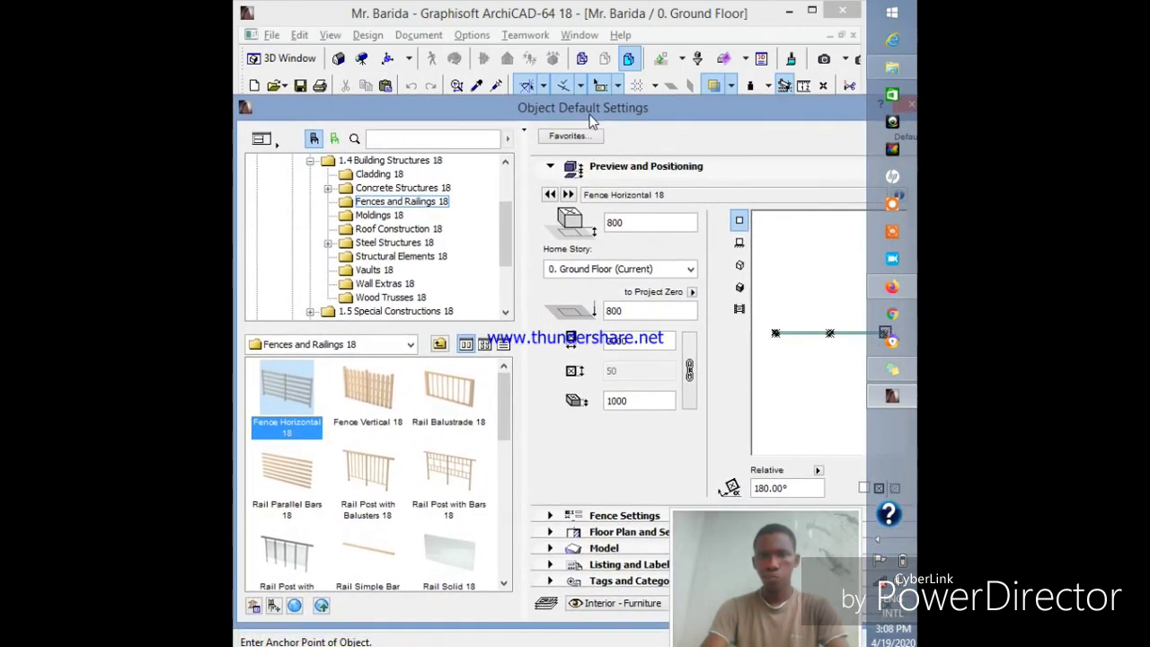
{"action": "left_click", "coordinate": [506, 166]}
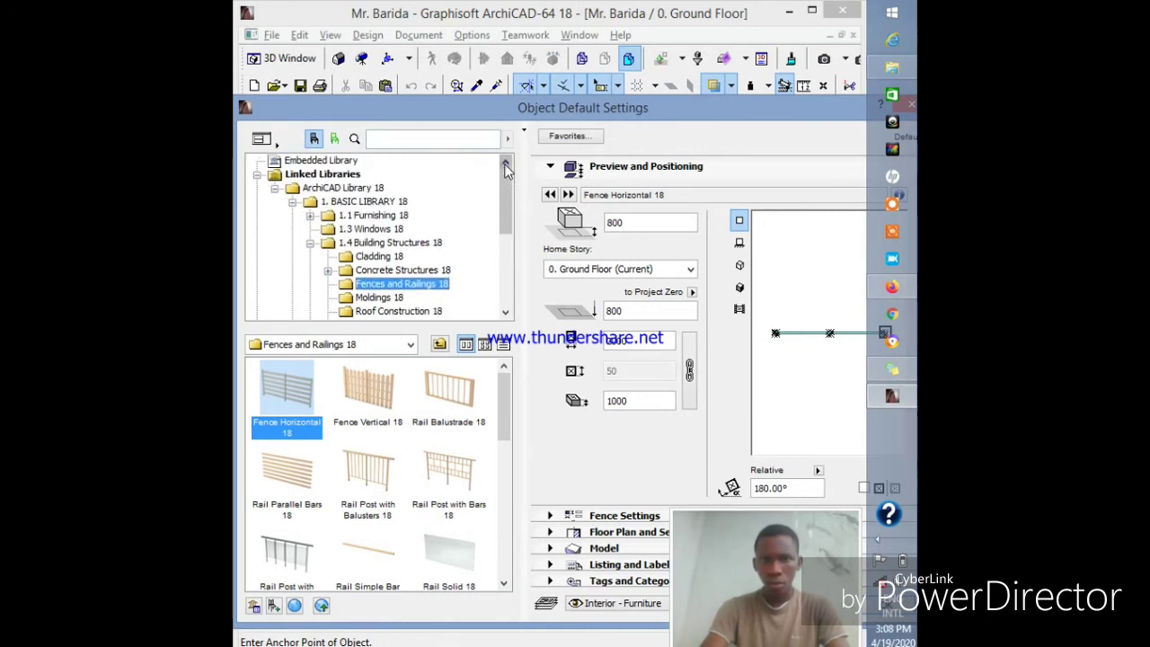
Browse the library tree to ArchiCAD Library 18's BASIC, VISUALIZATION and ADD-ON folders
{"action": "left_click", "coordinate": [293, 203]}
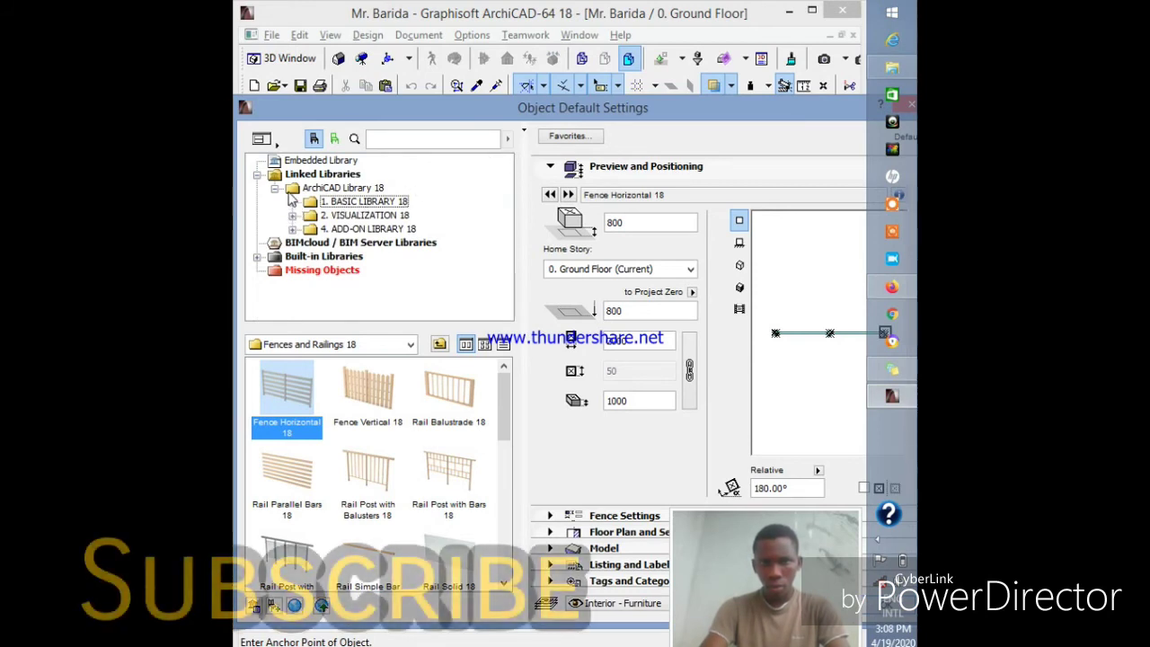
{"action": "left_click", "coordinate": [293, 190]}
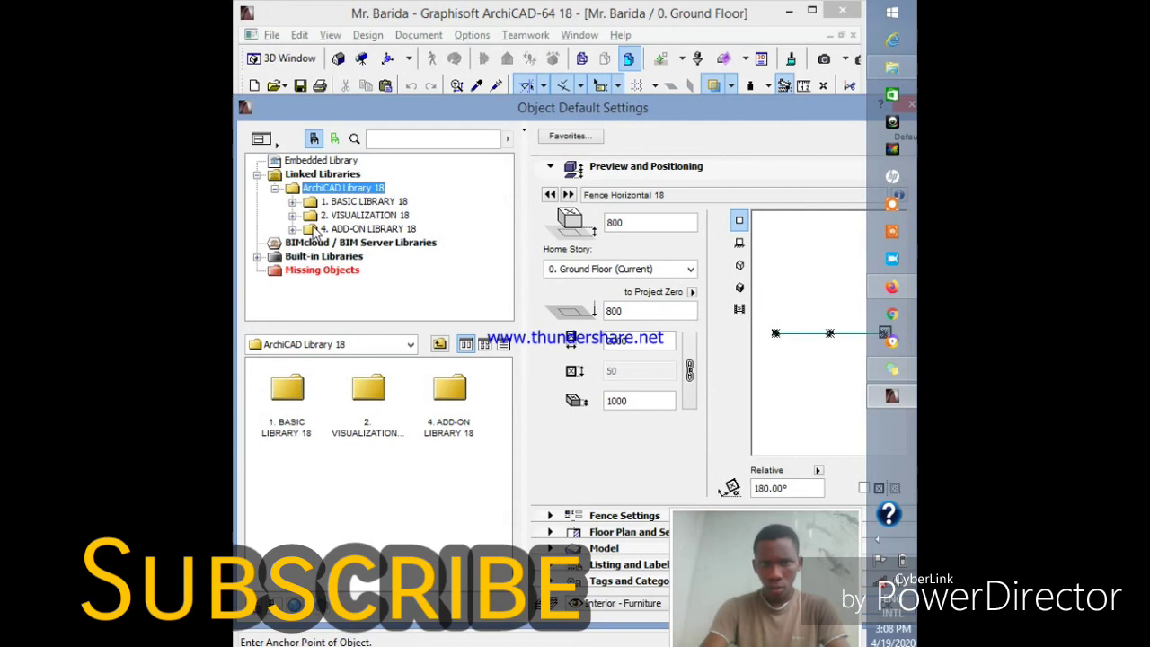
{"action": "left_click", "coordinate": [336, 242]}
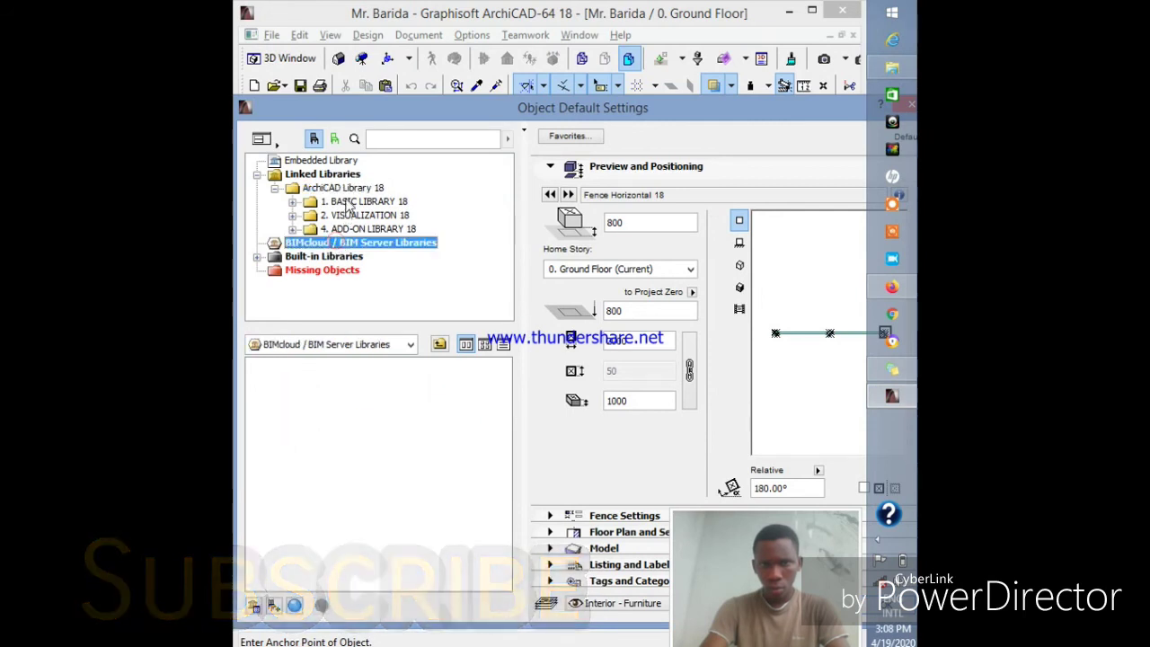
{"action": "left_click", "coordinate": [328, 174]}
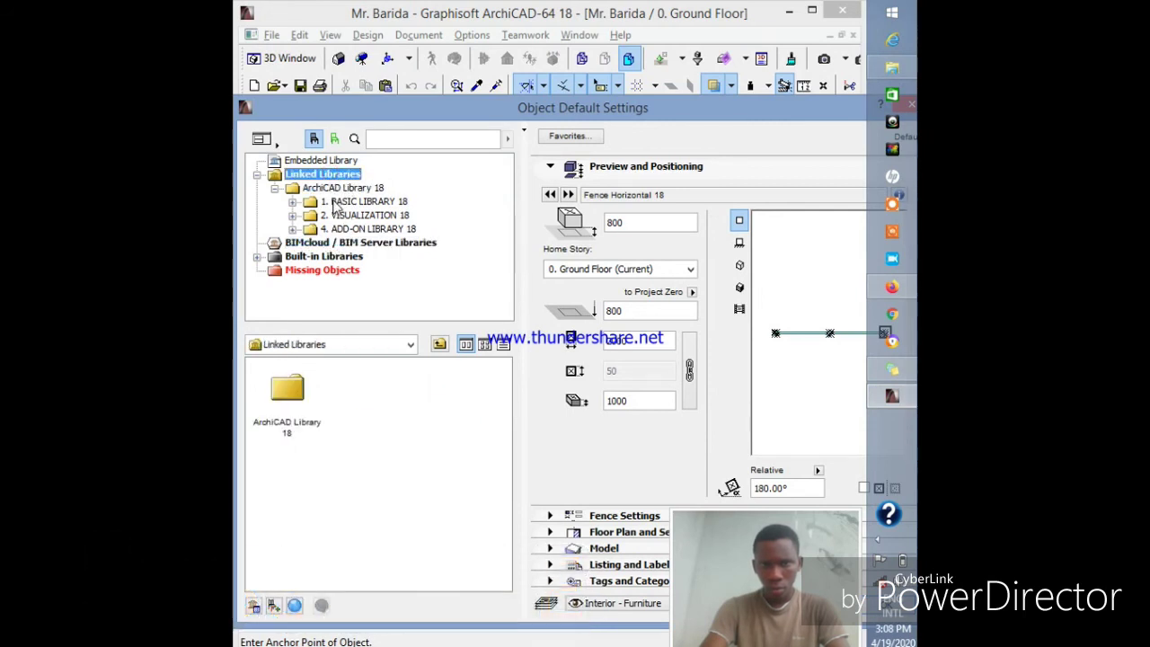
{"action": "left_click", "coordinate": [335, 203]}
{"action": "left_click", "coordinate": [314, 189]}
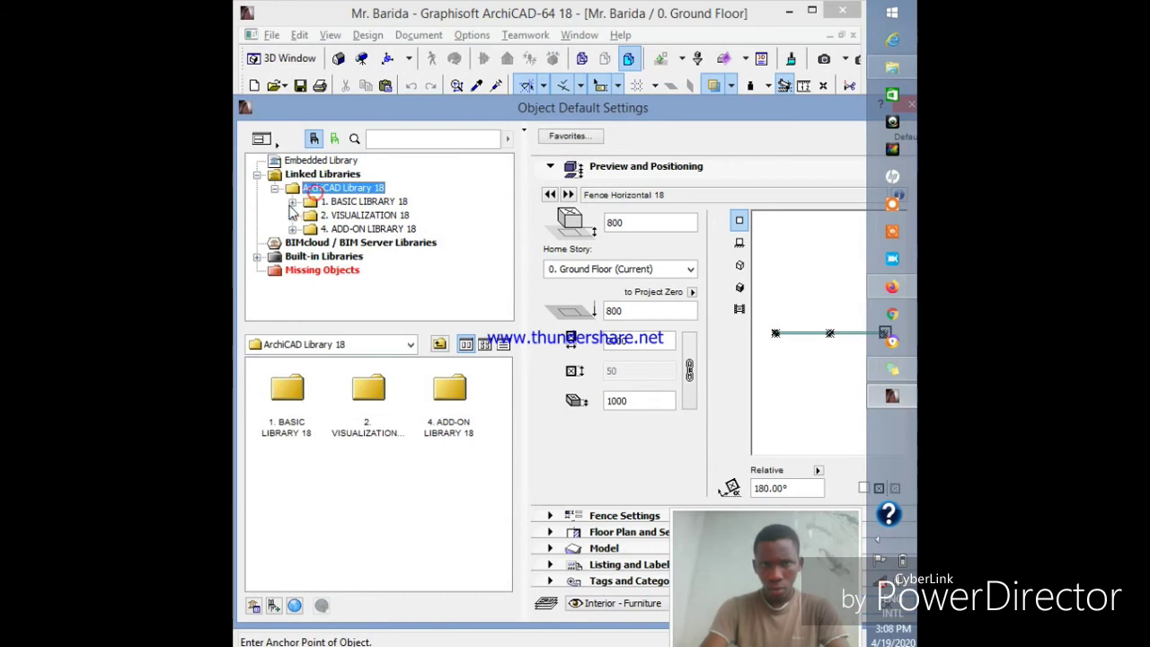
{"action": "left_click", "coordinate": [273, 189]}
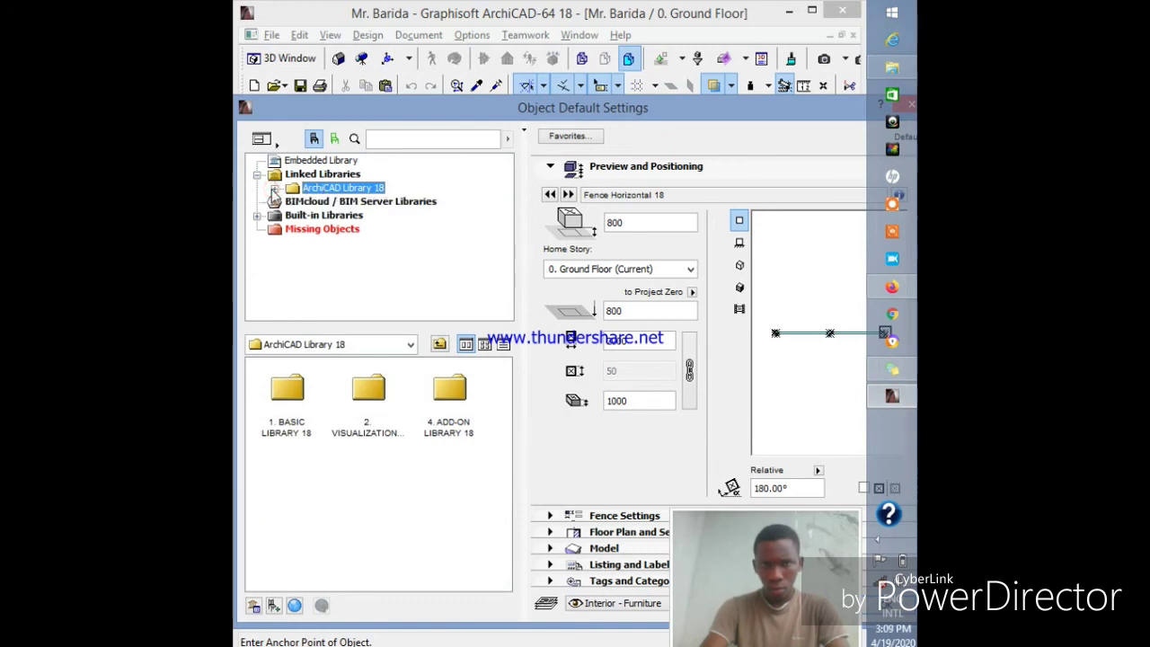
{"action": "left_click", "coordinate": [273, 190]}
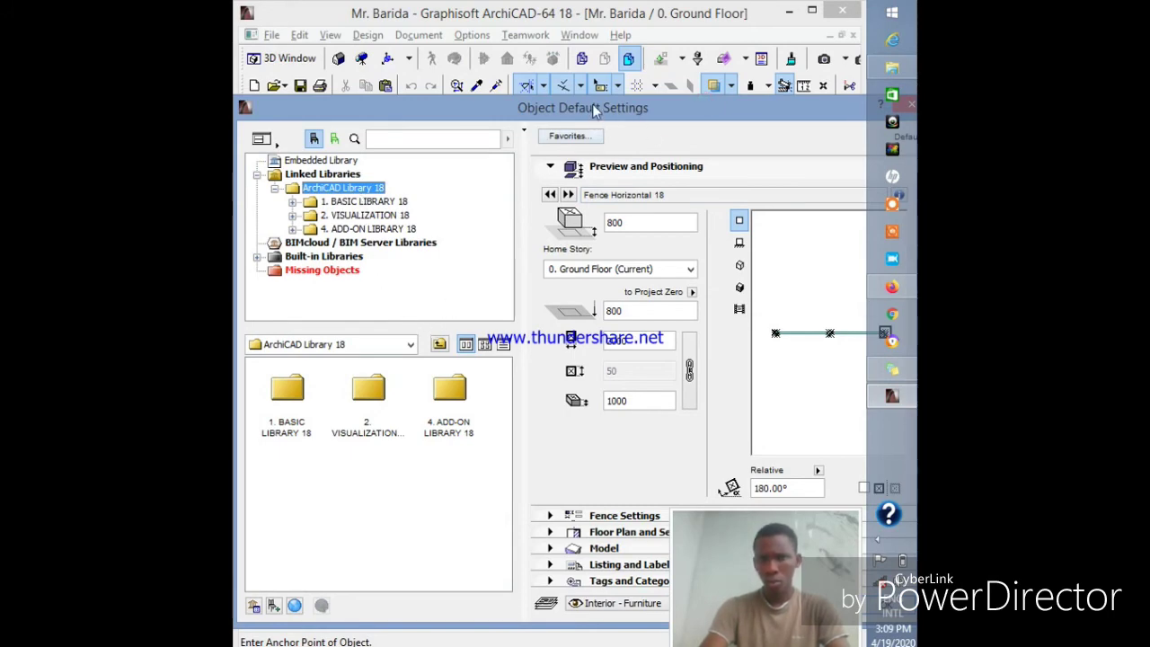
{"action": "left_click_drag", "start_coordinate": [593, 108], "coordinate": [498, 81]}
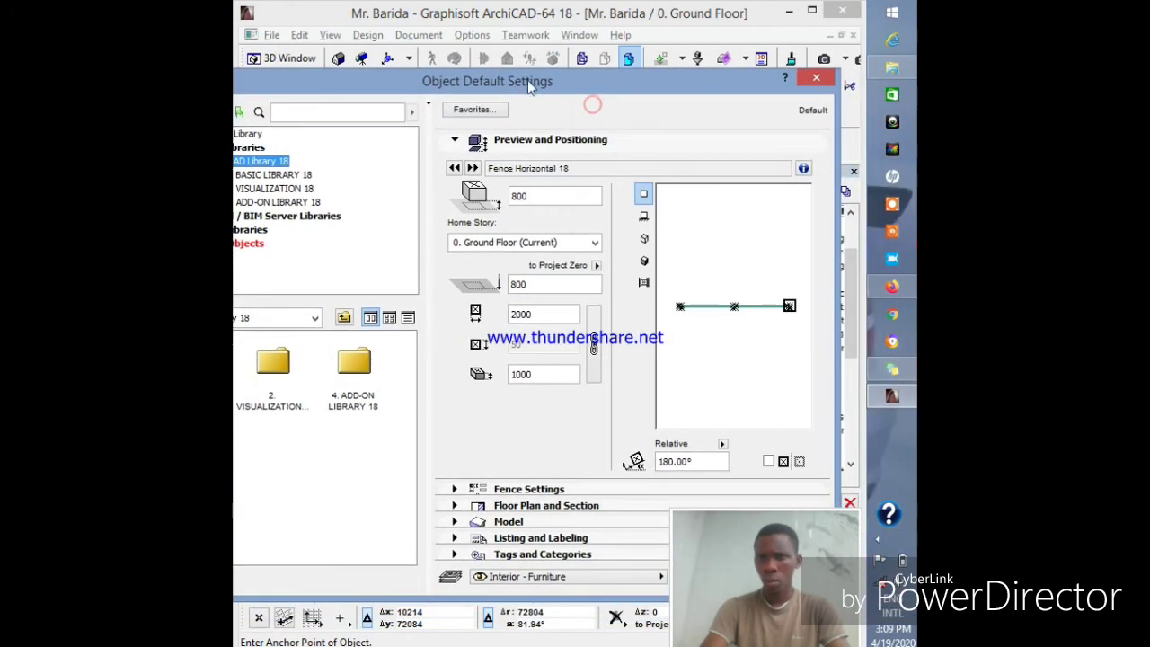
Close Object Default Settings, keeping Fence Horizontal 18 as the default object
{"action": "left_click", "coordinate": [812, 79]}
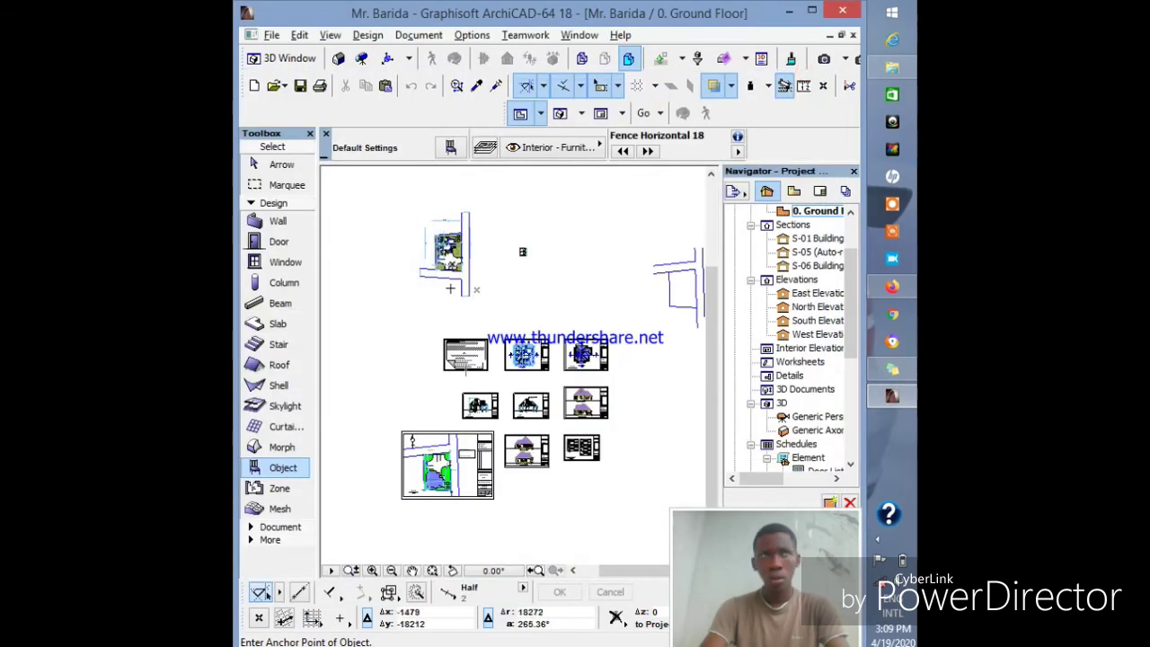